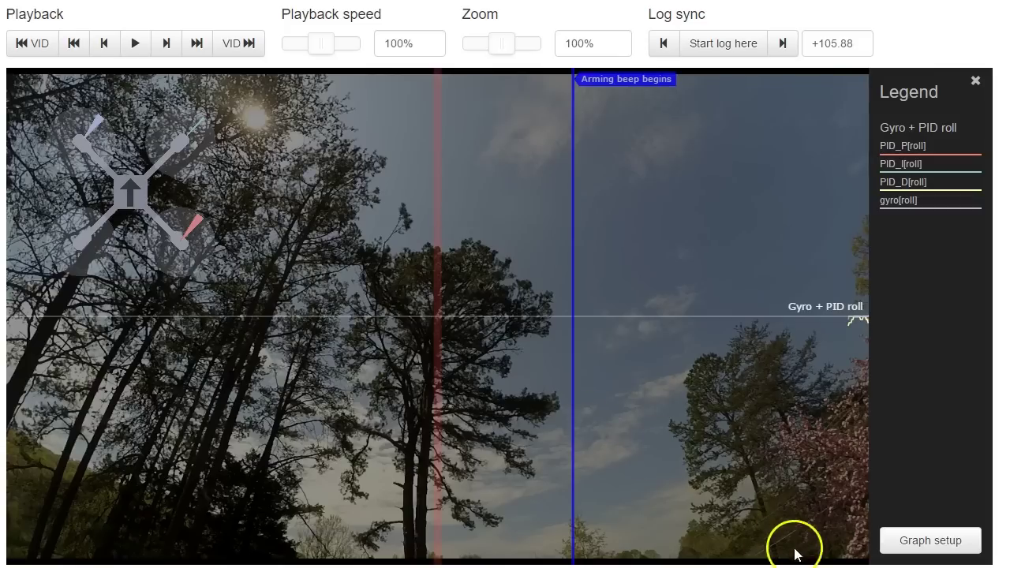
Replace the roll PID graph with the Gyros example graph, save the changes, and widen the time range shown
left_click(916, 544)
left_click(513, 24)
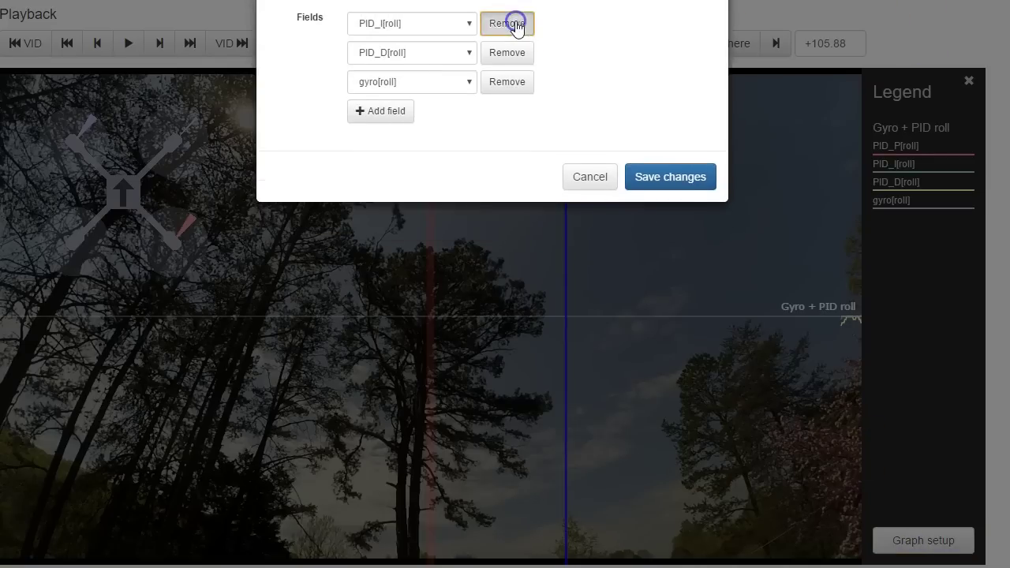
left_click(515, 23)
left_click(514, 23)
left_click(514, 22)
left_click(331, 1)
left_click(338, 6)
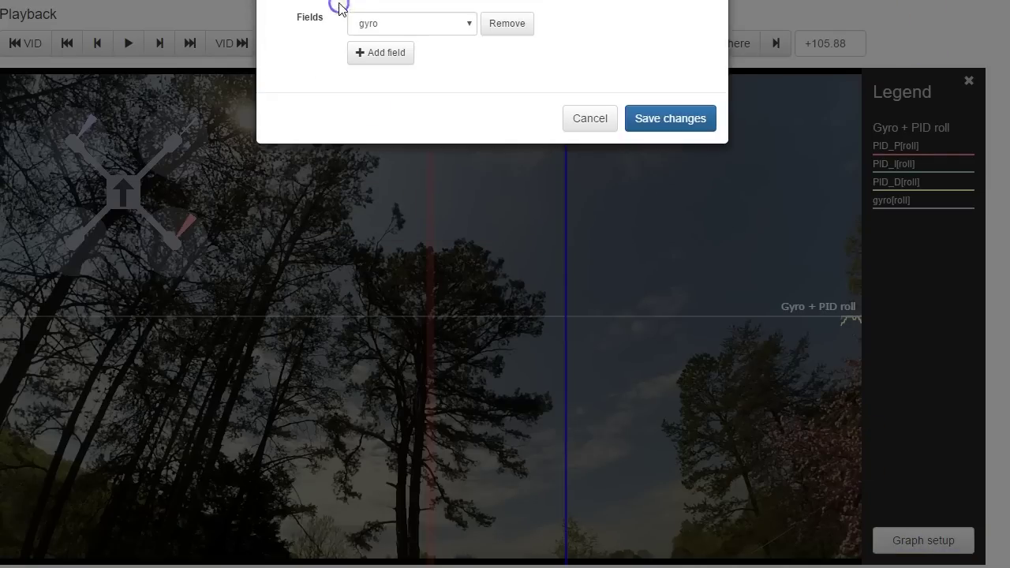
left_click(641, 117)
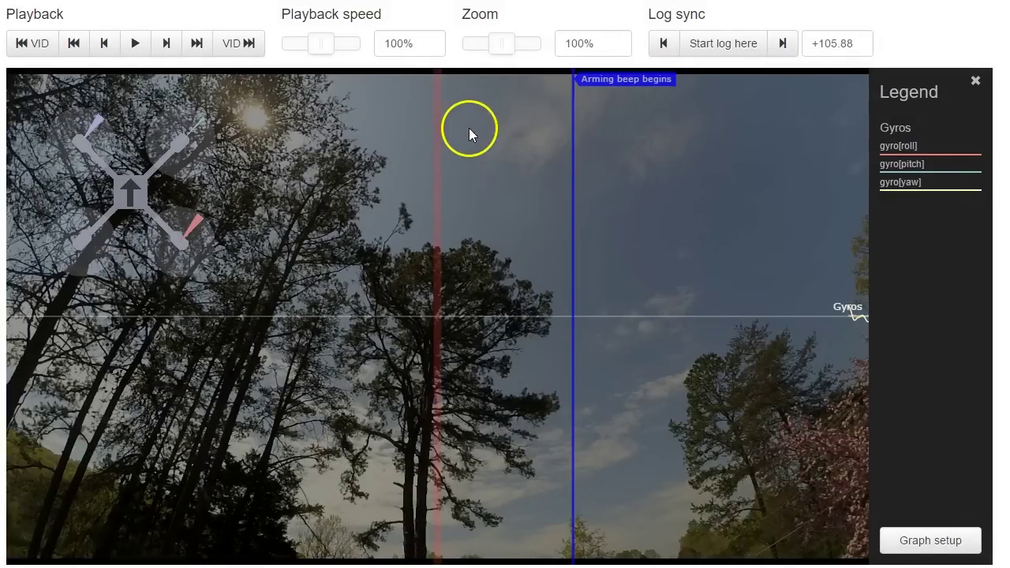
left_click_drag(499, 44, 458, 51)
left_click(415, 145)
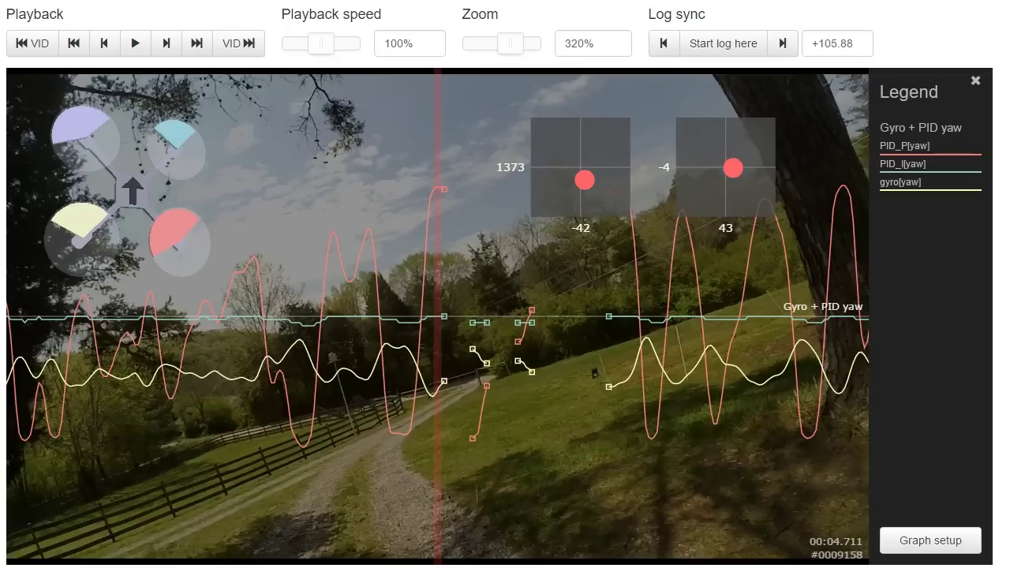
Replace the yaw graph with the Gyro + PID roll example graph and save the changes
left_click(919, 545)
left_click(514, 19)
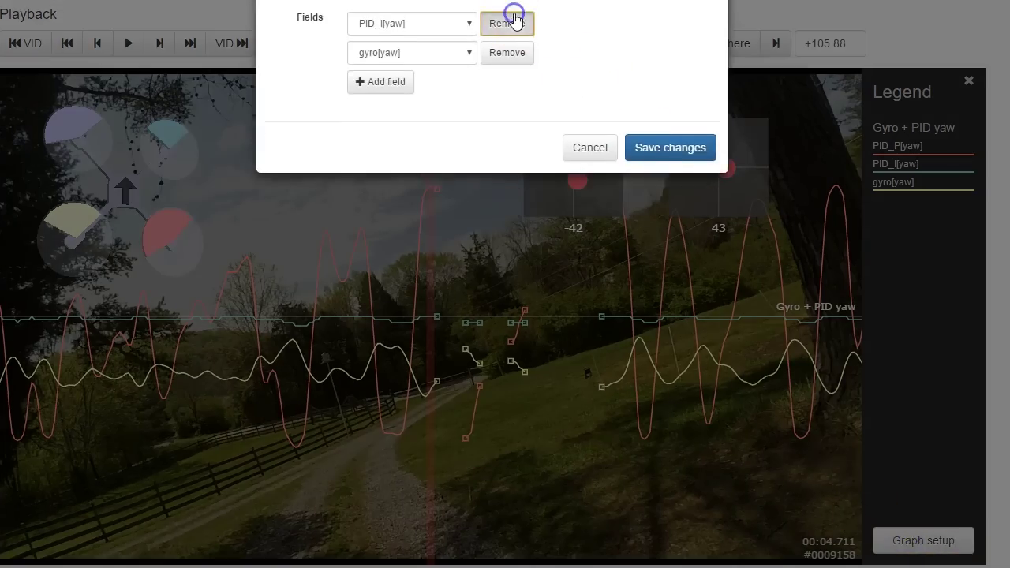
left_click(514, 19)
left_click(514, 20)
left_click(316, 2)
left_click(321, 52)
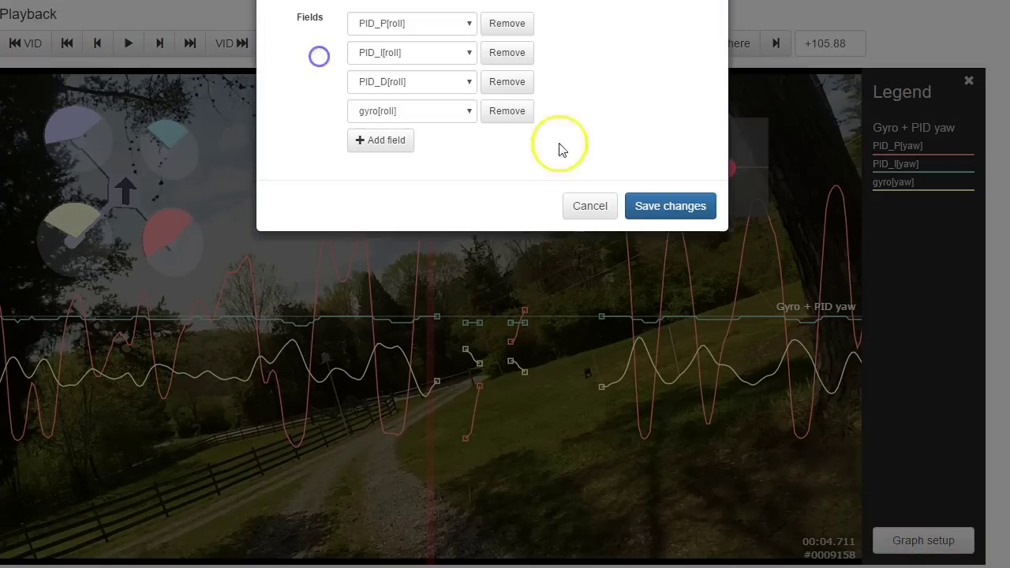
left_click(677, 203)
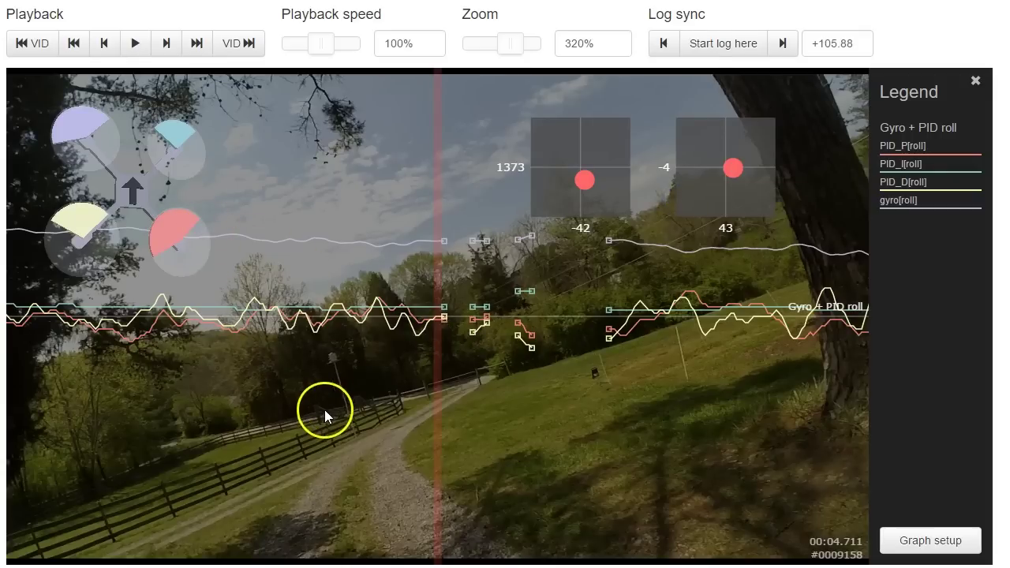
Examine the roll traces between about 00:04.4 and 00:05.4, at 60% and at 100% graph zoom
left_click_drag(501, 44, 474, 44)
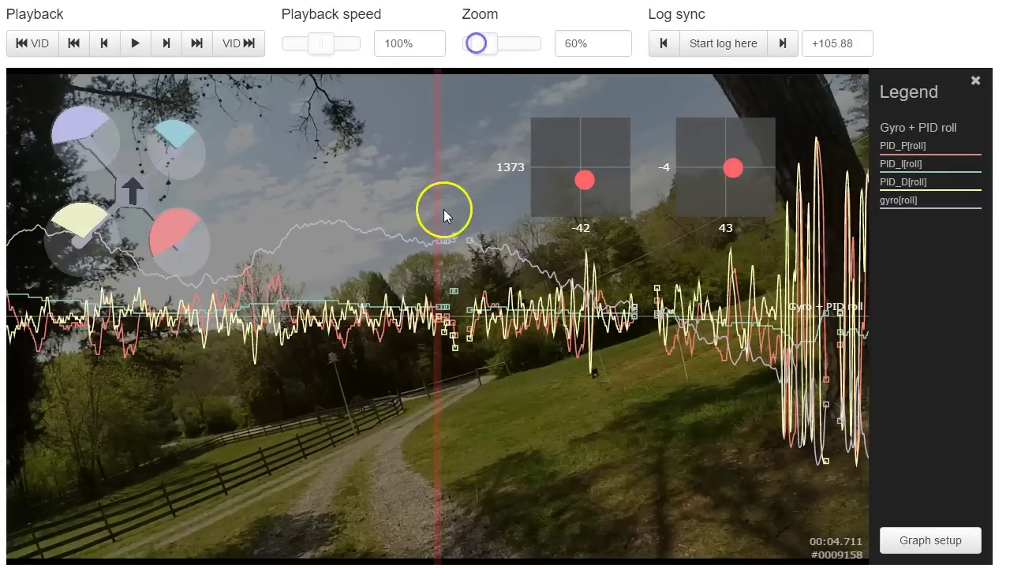
left_click_drag(444, 210, 257, 251)
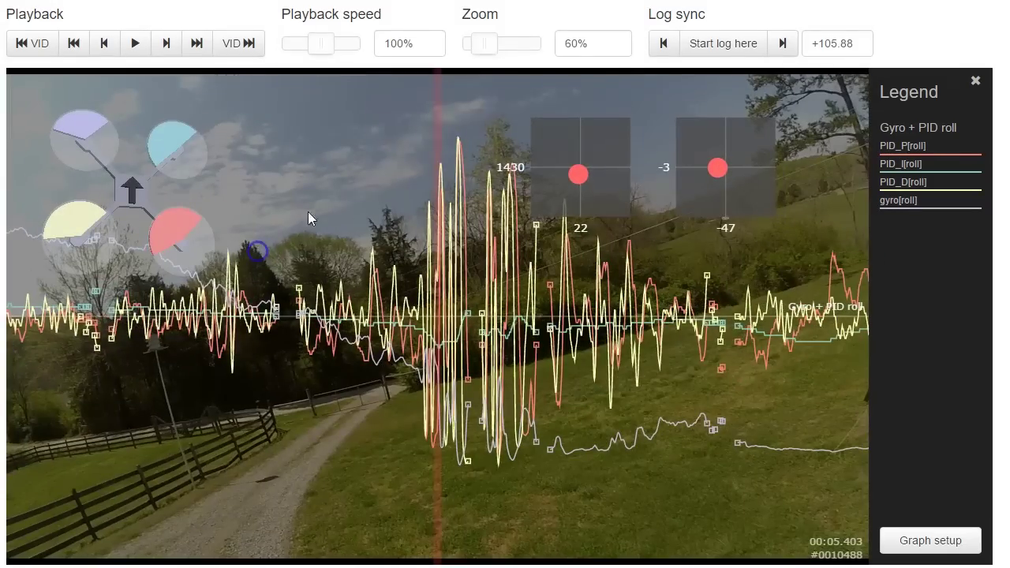
left_click_drag(482, 45, 497, 50)
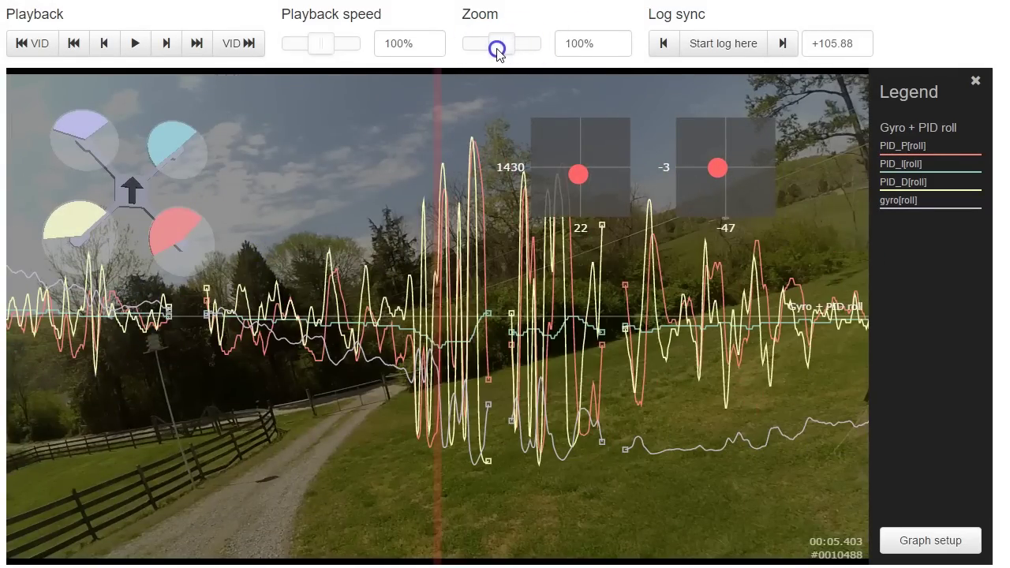
left_click_drag(441, 319, 890, 331)
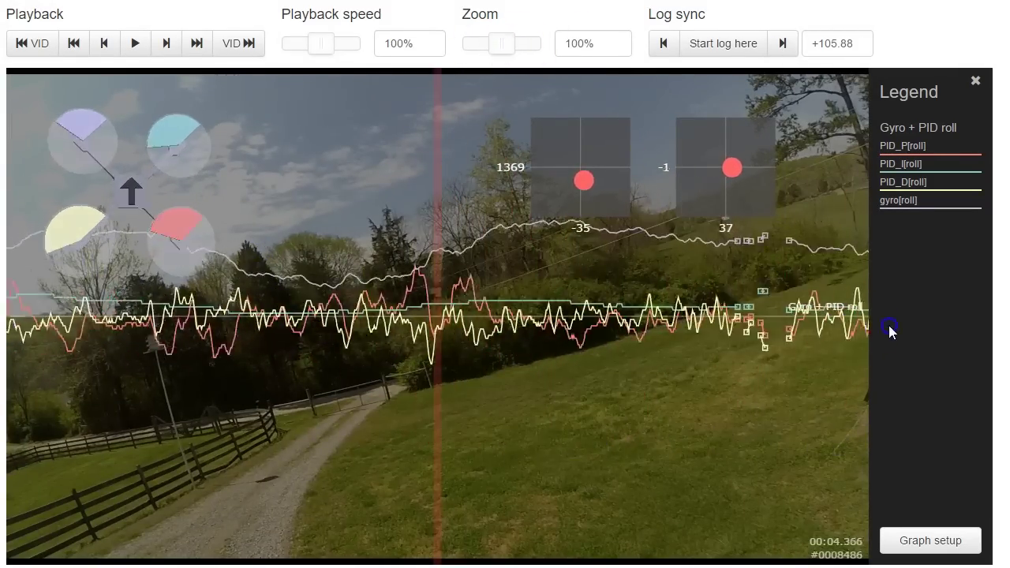
Play the log from about 00:04.4 to 00:12.9, pause it, and go back to about 00:08.1
left_click(134, 43)
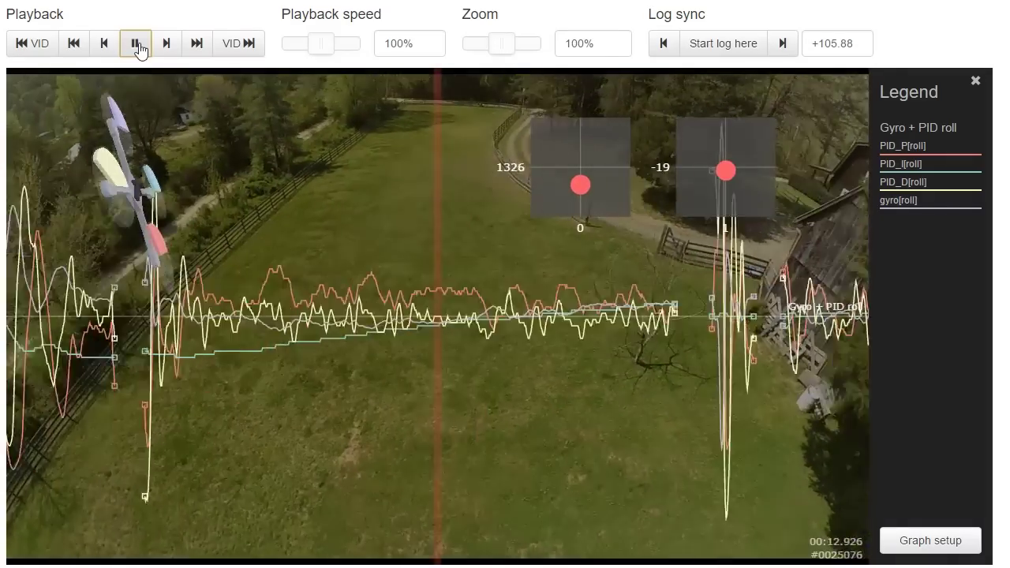
left_click(355, 242)
left_click_drag(354, 241, 725, 324)
left_click_drag(474, 332, 900, 379)
left_click_drag(534, 402, 901, 407)
left_click_drag(801, 418, 342, 423)
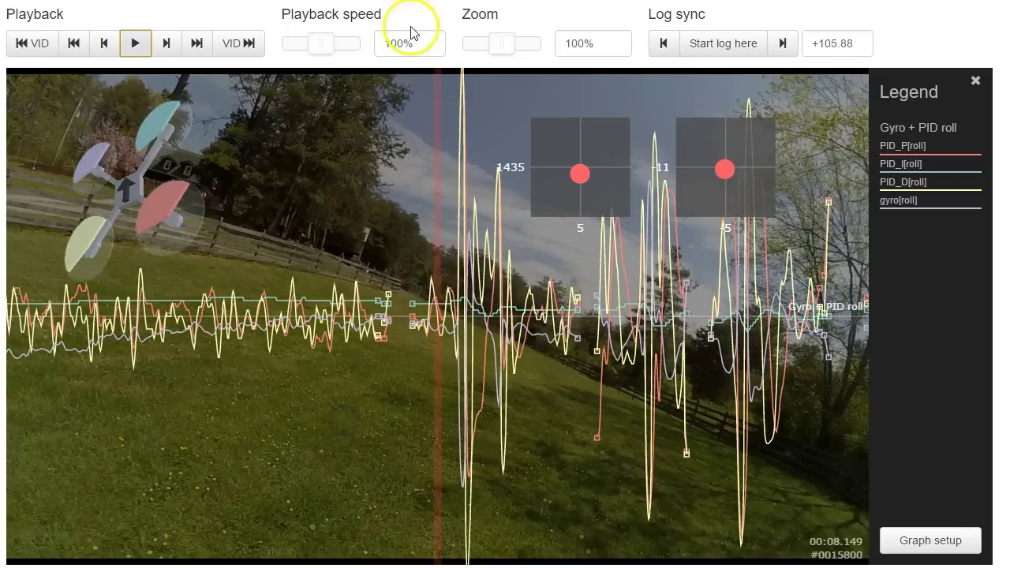
Enlarge the graph to 540% and examine the roll P, D and gyro traces from about 00:08.1 to 00:09.8
left_click_drag(506, 49, 524, 46)
mouse_move(546, 288)
left_mouse_down()
mouse_move(447, 303)
mouse_move(512, 307)
mouse_move(481, 311)
mouse_move(0, 295)
left_mouse_up()
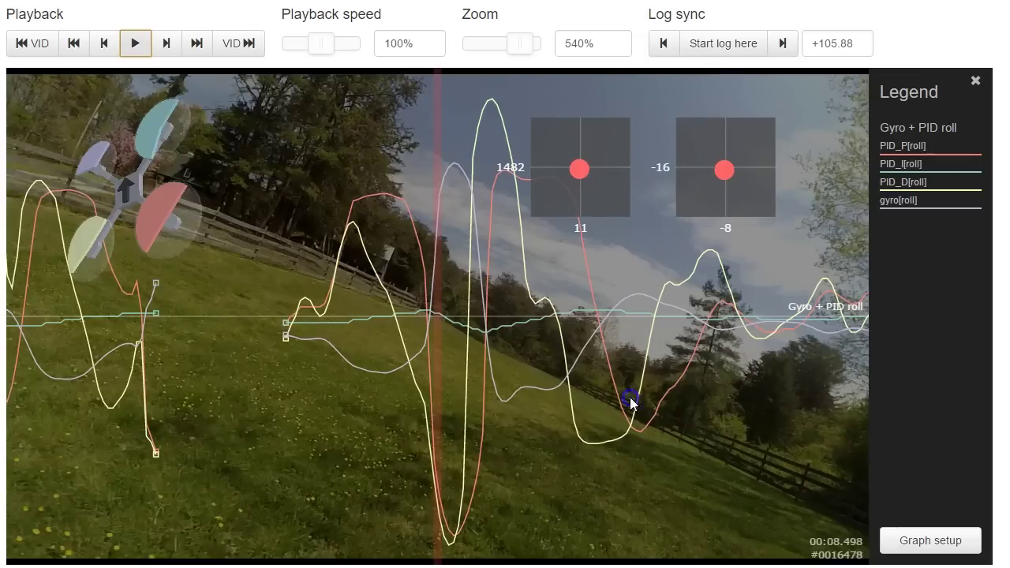
left_click_drag(632, 403, 29, 358)
left_click_drag(671, 481, 38, 462)
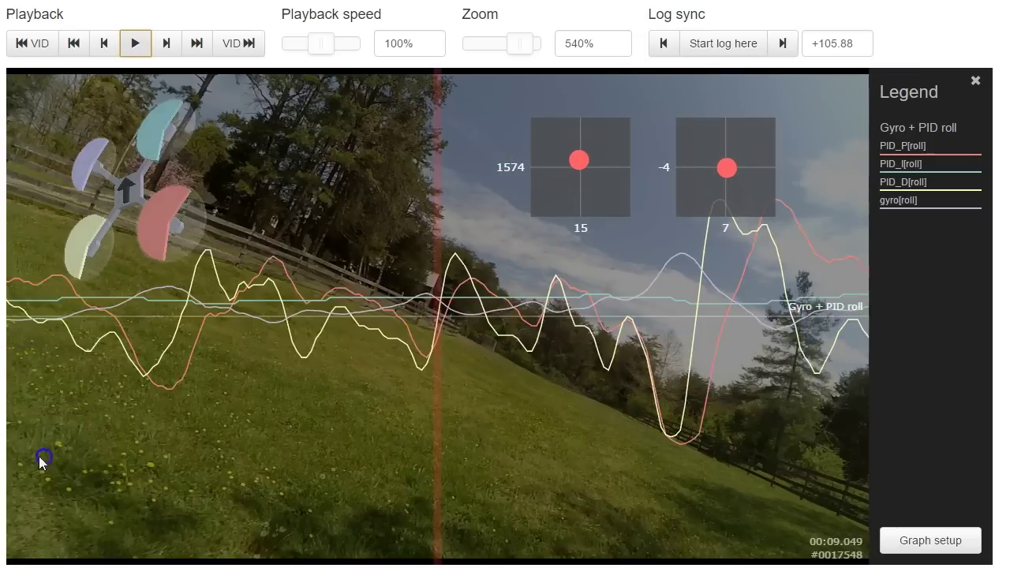
left_click_drag(430, 471, 15, 460)
left_click_drag(686, 459, 15, 438)
left_click_drag(576, 433, 40, 419)
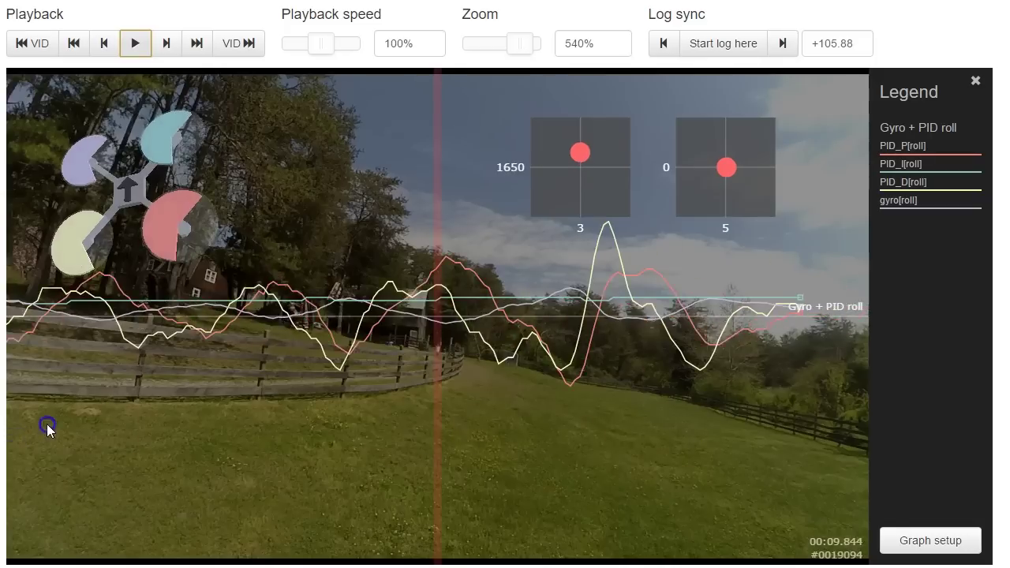
Return the graph to 100% and examine the roll traces from about 00:09.8 to 00:12.0
left_click_drag(516, 45, 496, 43)
left_click_drag(584, 325, 59, 329)
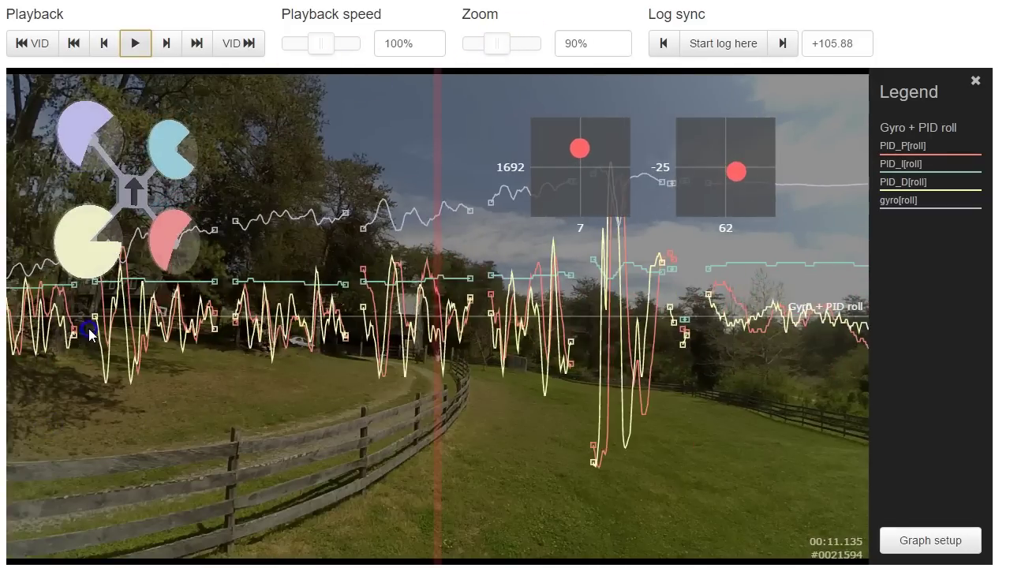
left_click_drag(522, 381, 437, 383)
mouse_move(504, 50)
left_mouse_down()
mouse_move(512, 42)
mouse_move(518, 52)
mouse_move(502, 44)
left_mouse_up()
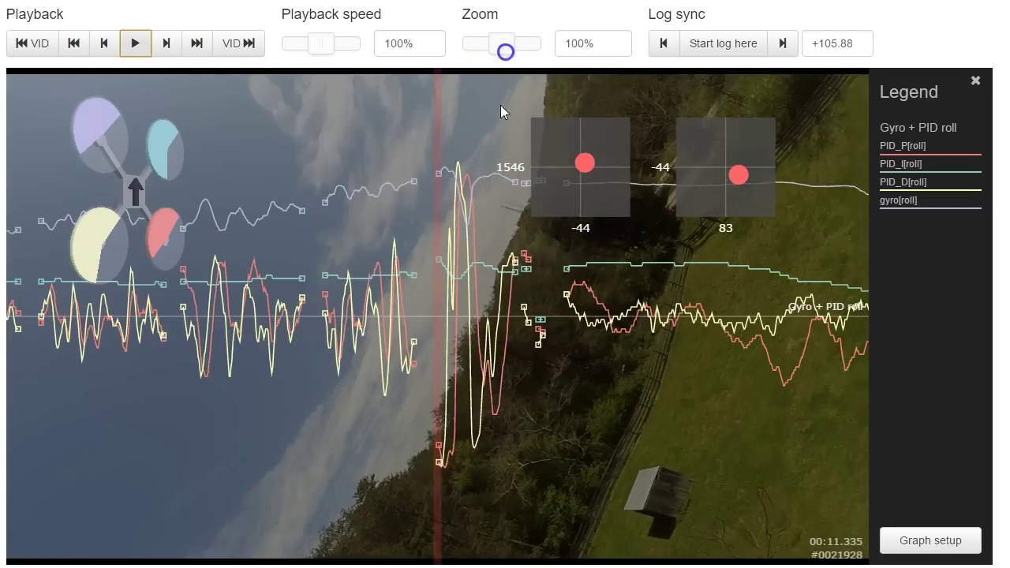
left_click_drag(500, 106, 292, 470)
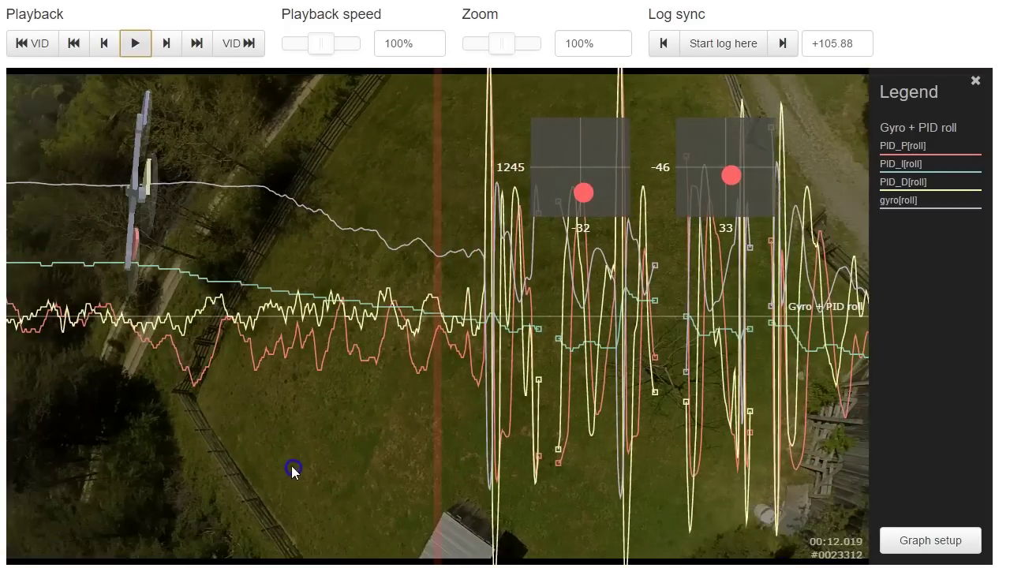
Enlarge the graph to 340% and examine the roll trace spikes around 00:12.1 to 00:12.3
left_click_drag(499, 45, 511, 50)
left_click_drag(614, 482, 506, 489)
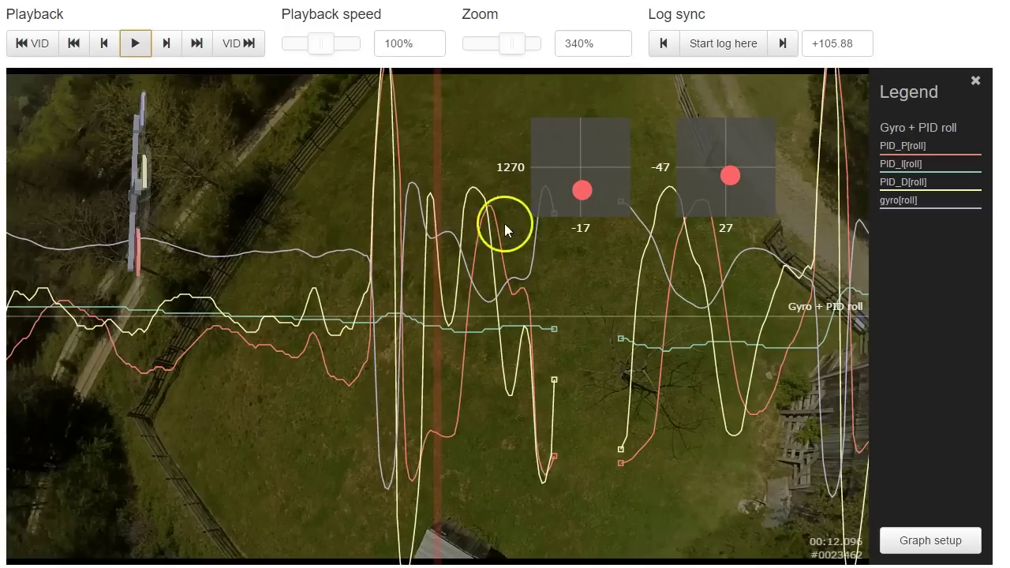
left_click_drag(634, 249, 253, 426)
left_click_drag(352, 157, 516, 266)
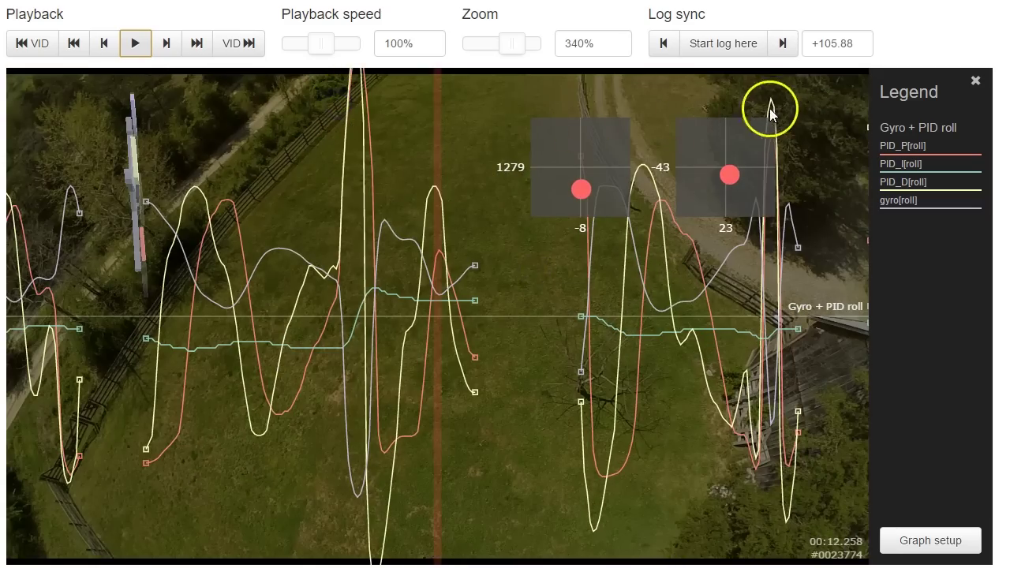
left_click_drag(837, 254, 1, 363)
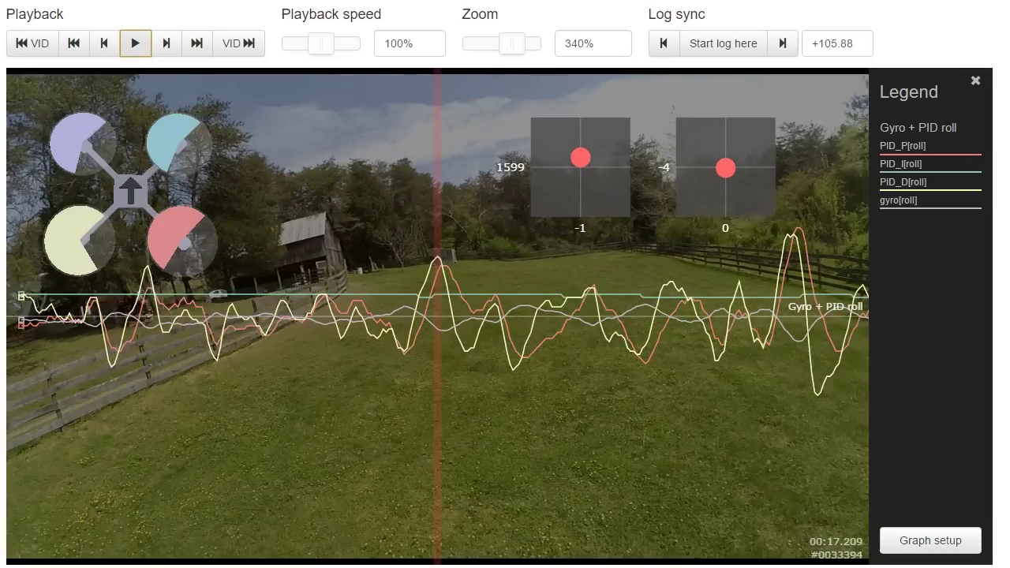
Step the log back from about 00:17.2 and examine the roll traces around 00:19.5
key("Left")
key("Left")
key("Left")
key("Left")
key("Left")
key("Left")
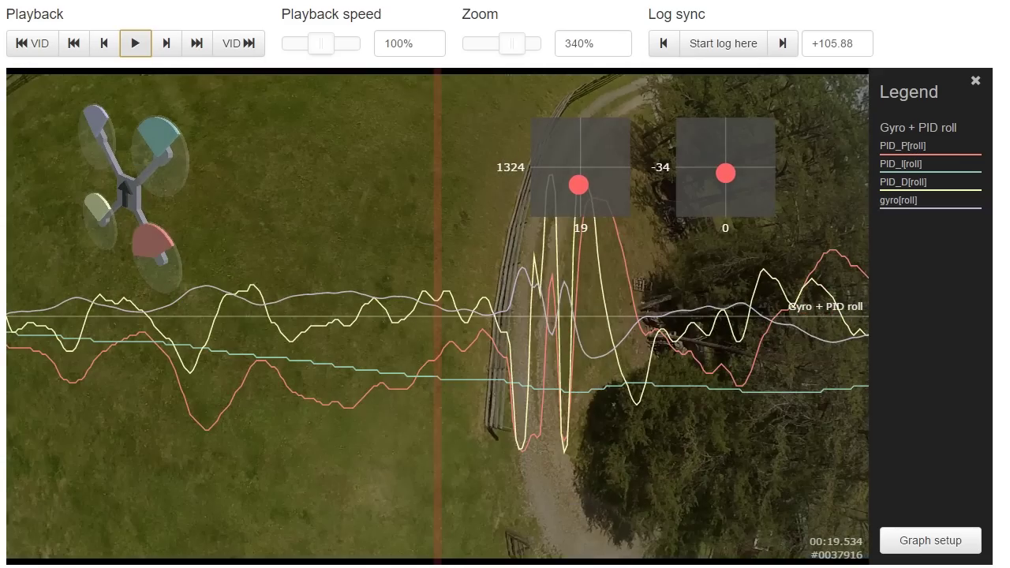
left_click_drag(585, 358, 171, 377)
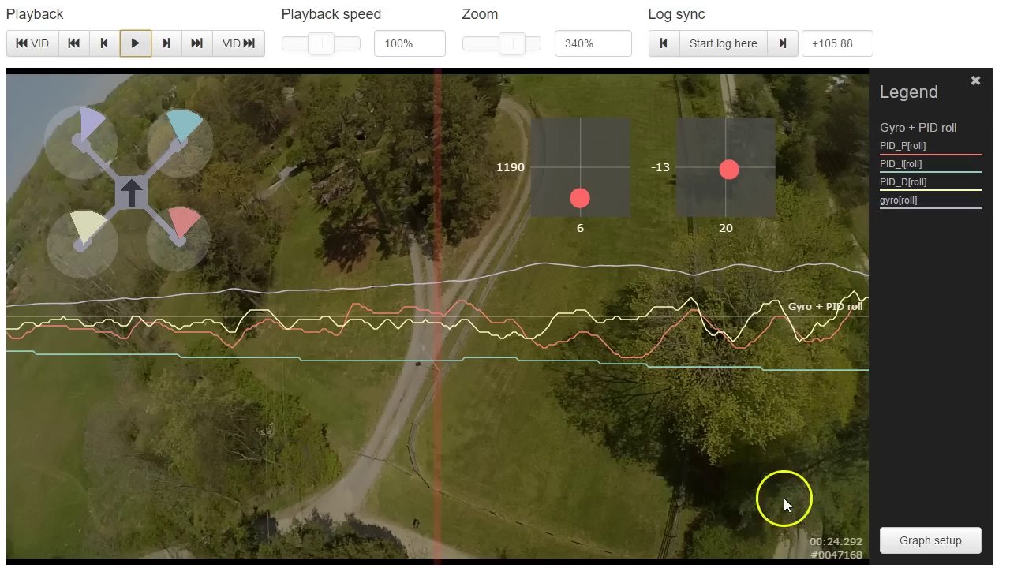
Play the log briefly from about 00:24.3, pause it, and go back to the roll spike near 00:24.5
left_click(132, 44)
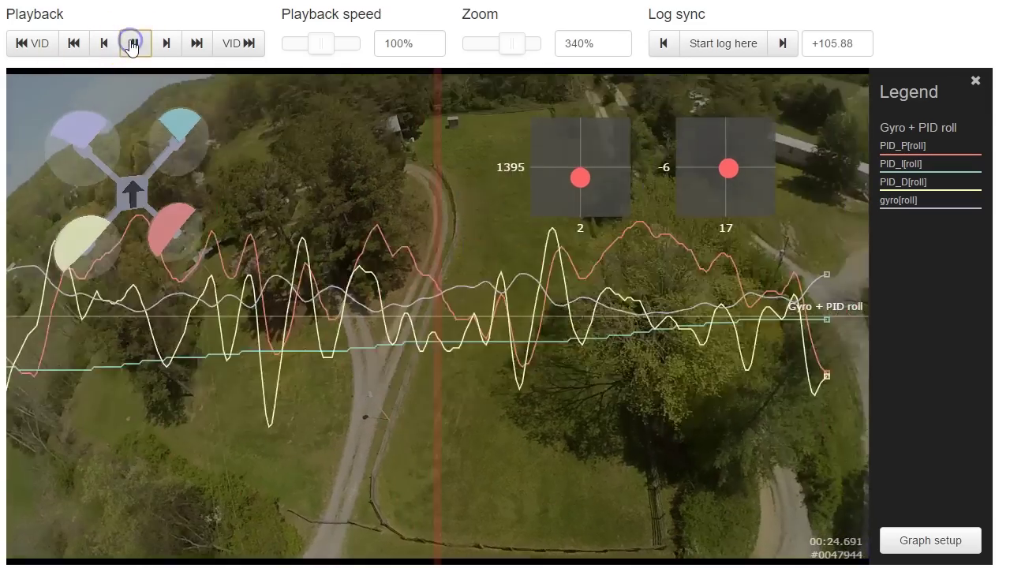
left_click(132, 43)
left_click_drag(118, 536, 1009, 510)
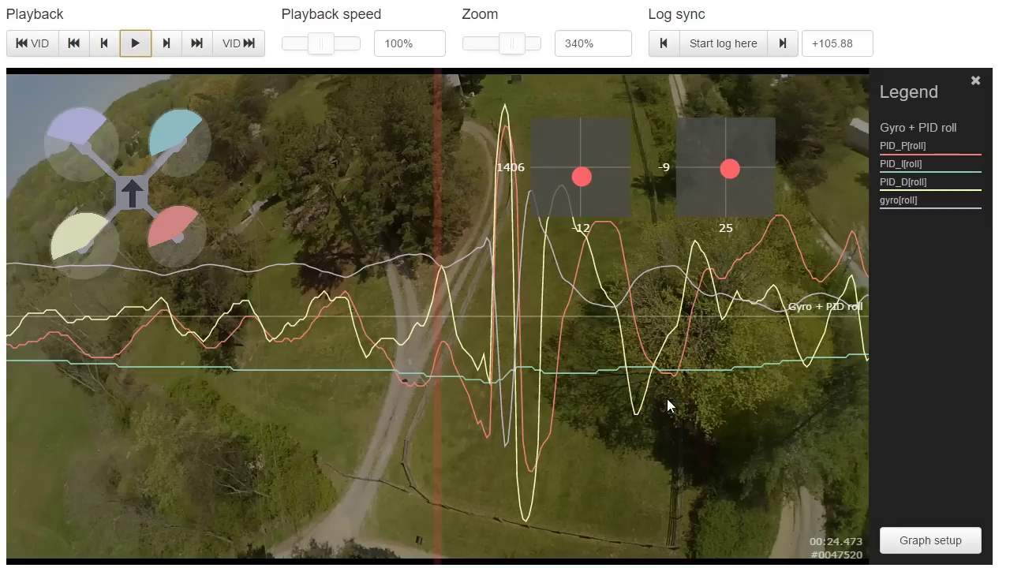
left_click_drag(667, 401, 0, 403)
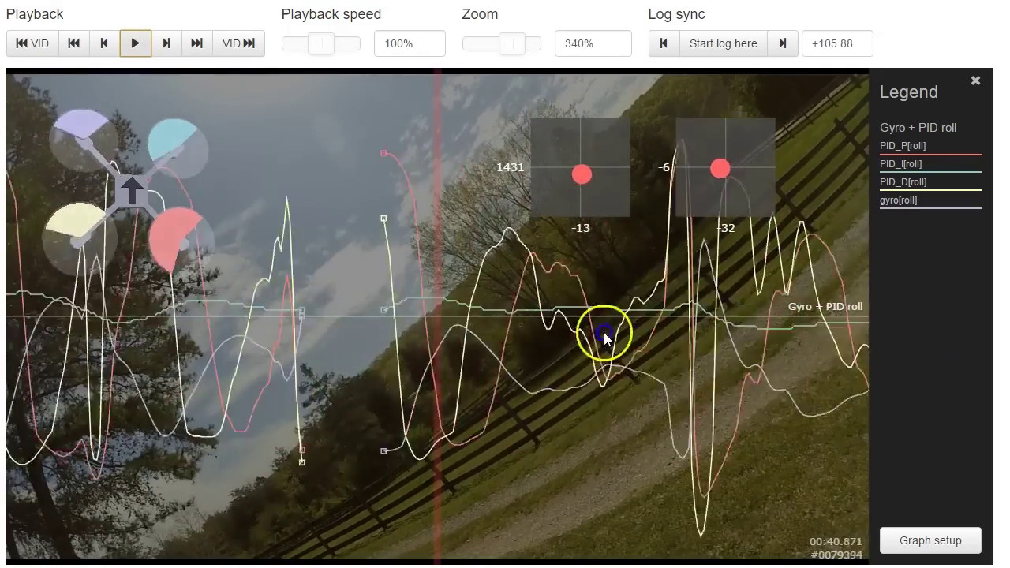
Inspect the roll traces around 00:40.9, play the log to about 00:42.0, and pause it there
mouse_move(605, 334)
left_mouse_down()
mouse_move(477, 327)
mouse_move(939, 361)
left_mouse_up()
left_click(138, 47)
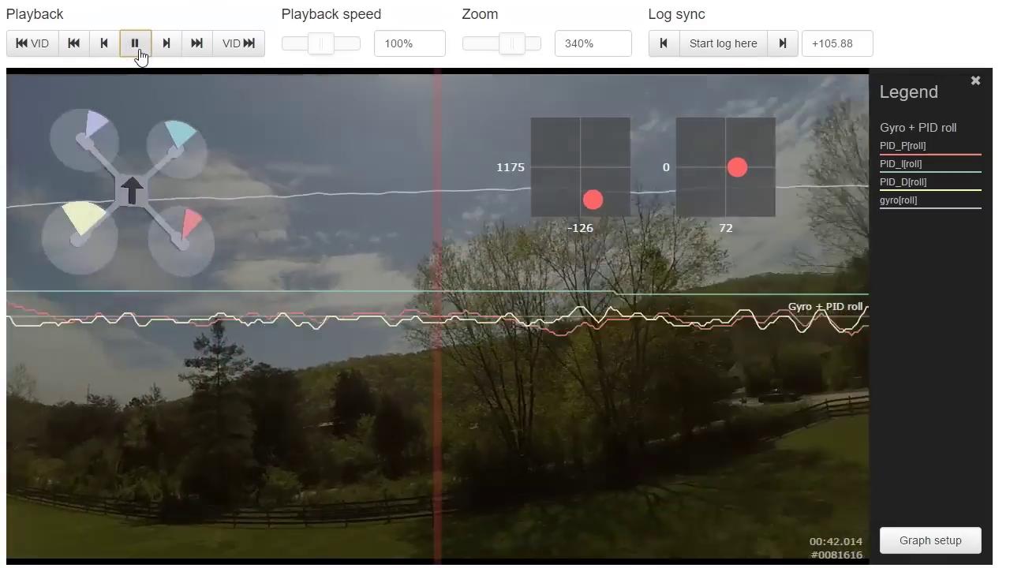
left_click(139, 57)
left_click_drag(392, 395, 545, 409)
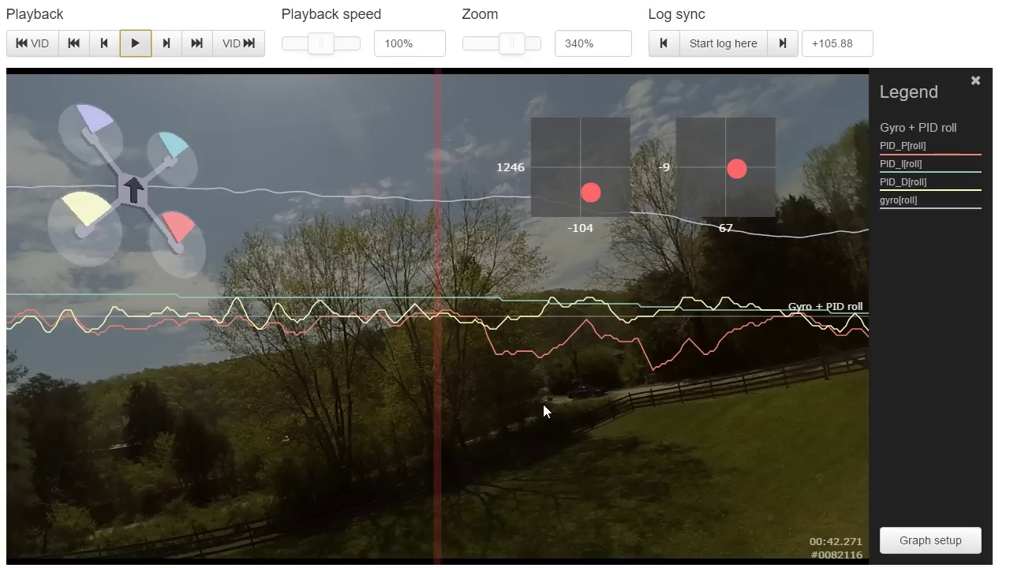
Examine how the roll P and D traces follow the gyro between about 00:42.3 and 00:43.7
left_click_drag(543, 404, 39, 408)
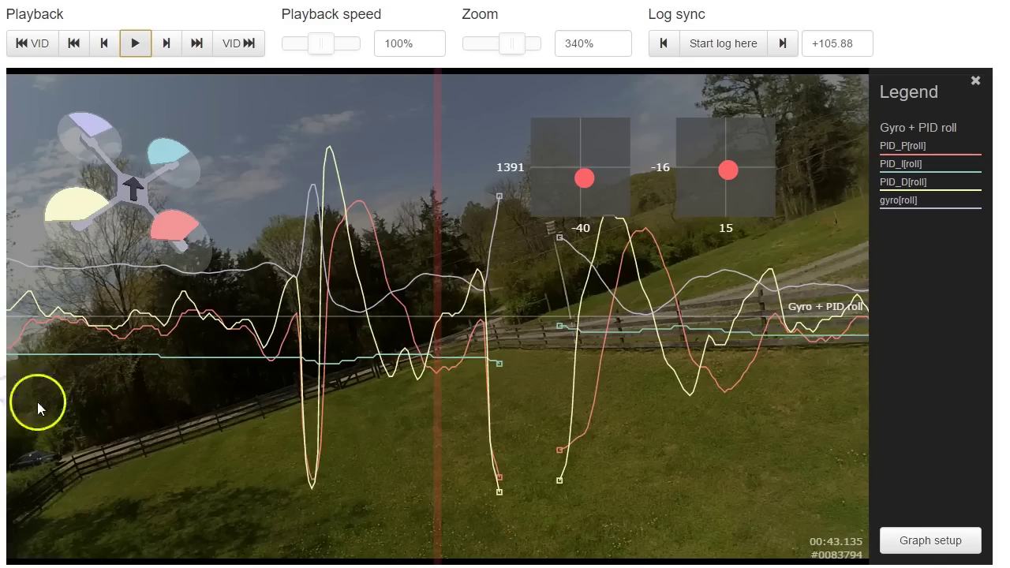
left_click_drag(347, 434, 0, 460)
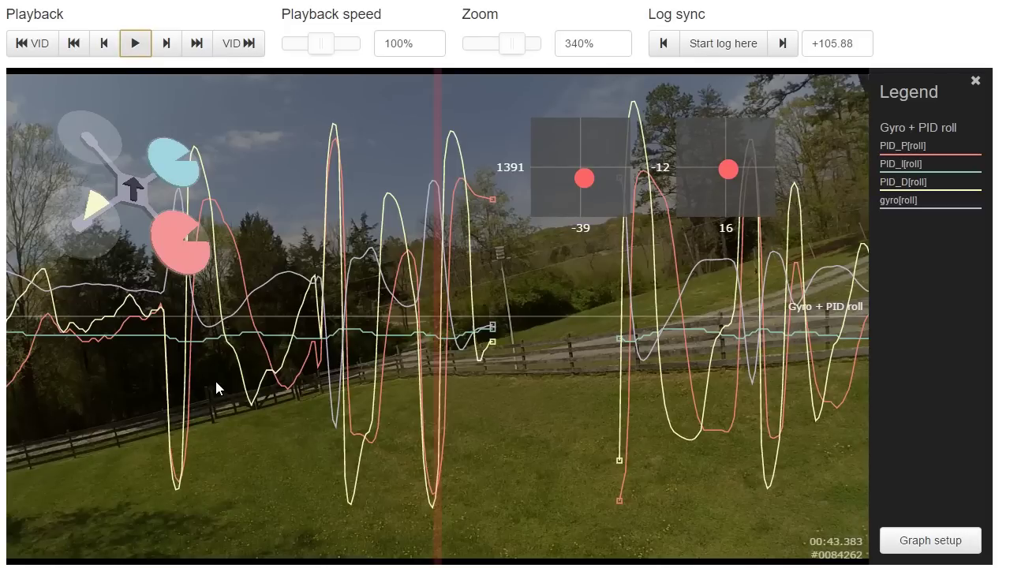
left_click_drag(324, 379, 390, 426)
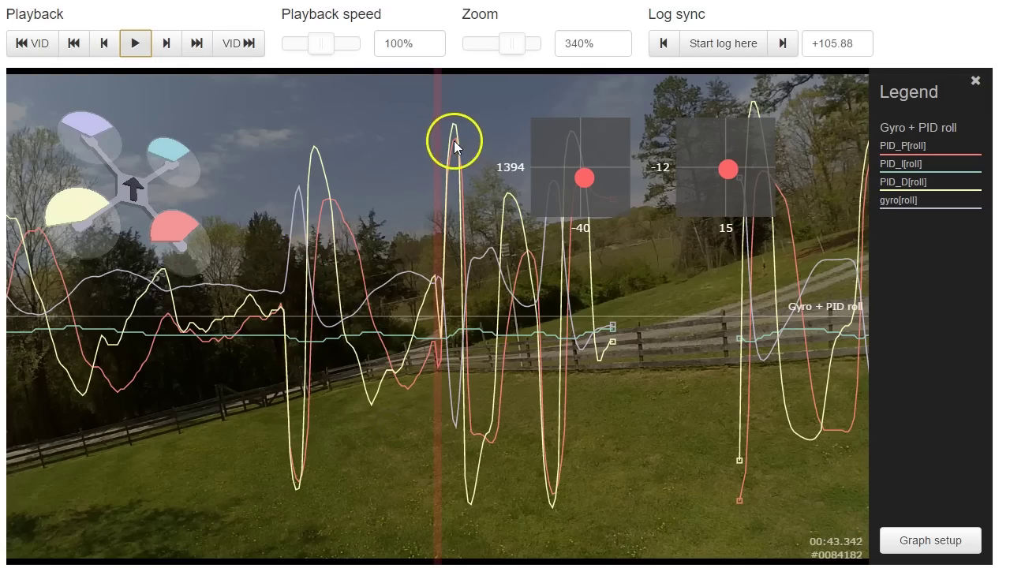
left_click_drag(480, 352, 37, 385)
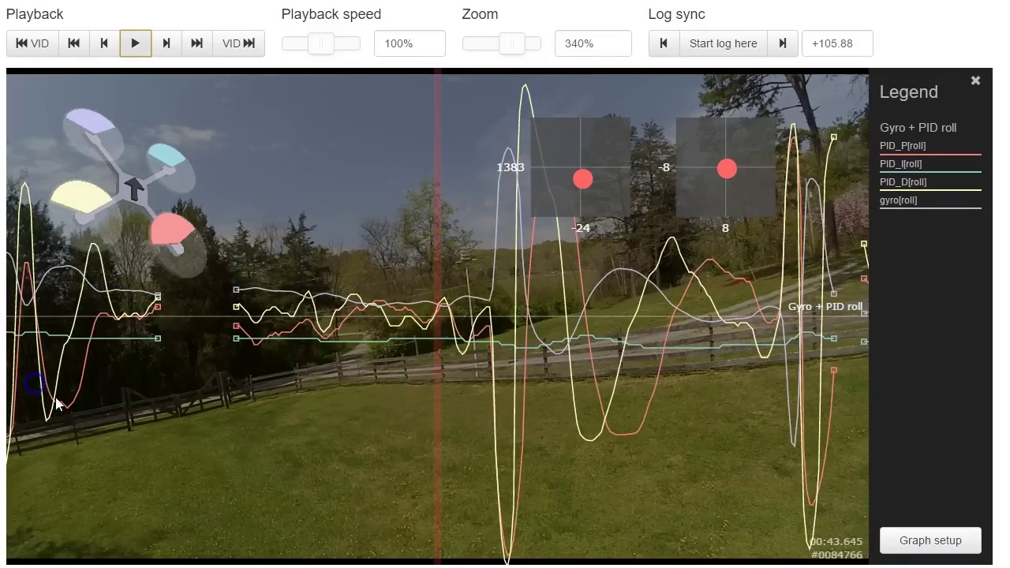
left_click_drag(713, 422, 666, 422)
left_click_drag(384, 467, 648, 427)
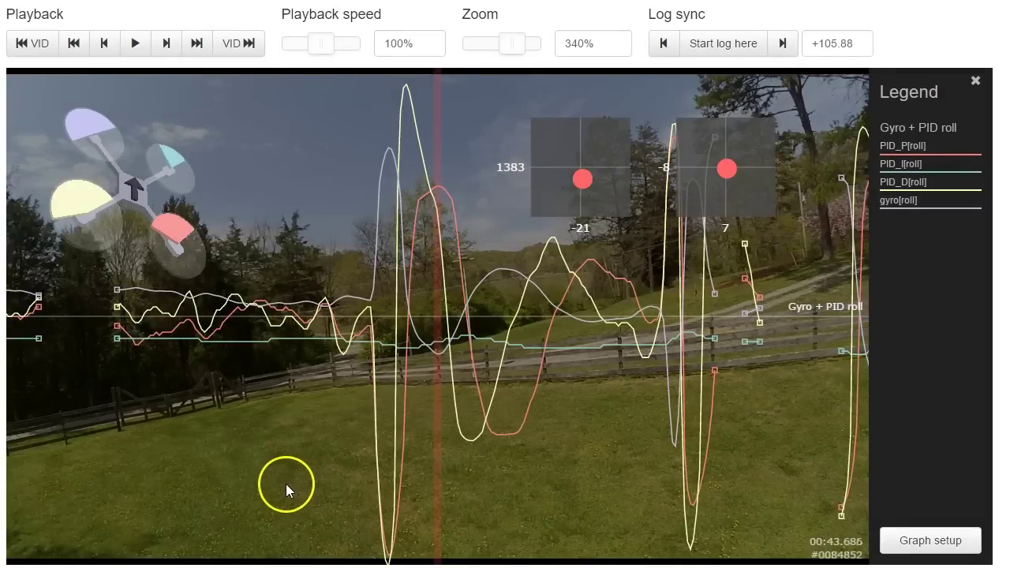
Enlarge the graph to 1000% and compare the roll P, D and gyro traces during the spike at about 00:44.03
mouse_move(286, 484)
left_mouse_down()
mouse_move(334, 485)
mouse_move(280, 492)
mouse_move(327, 496)
mouse_move(271, 494)
mouse_move(290, 495)
left_mouse_up()
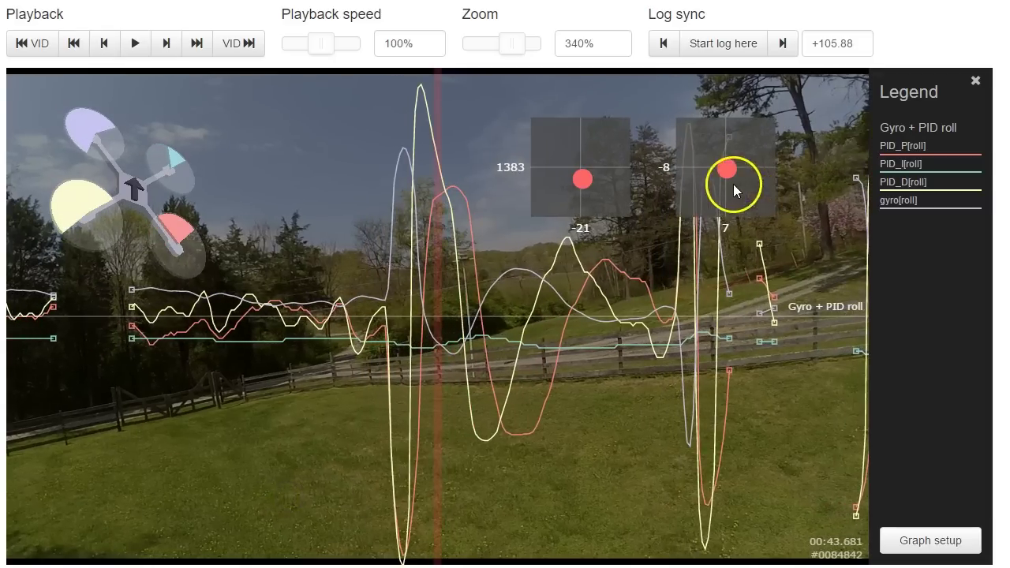
left_click_drag(626, 359, 604, 367)
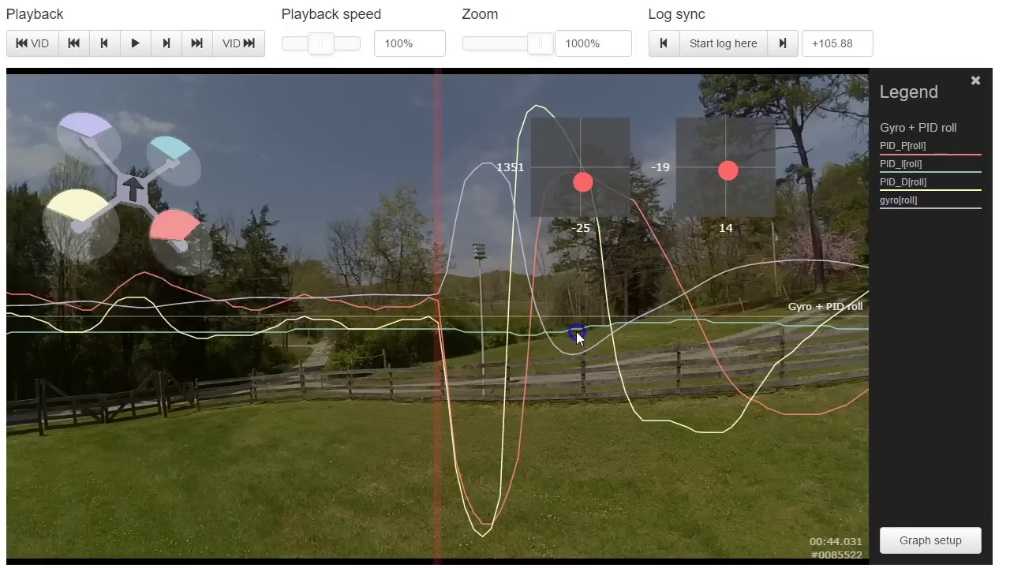
mouse_move(576, 331)
left_mouse_down()
mouse_move(584, 334)
mouse_move(574, 332)
left_mouse_up()
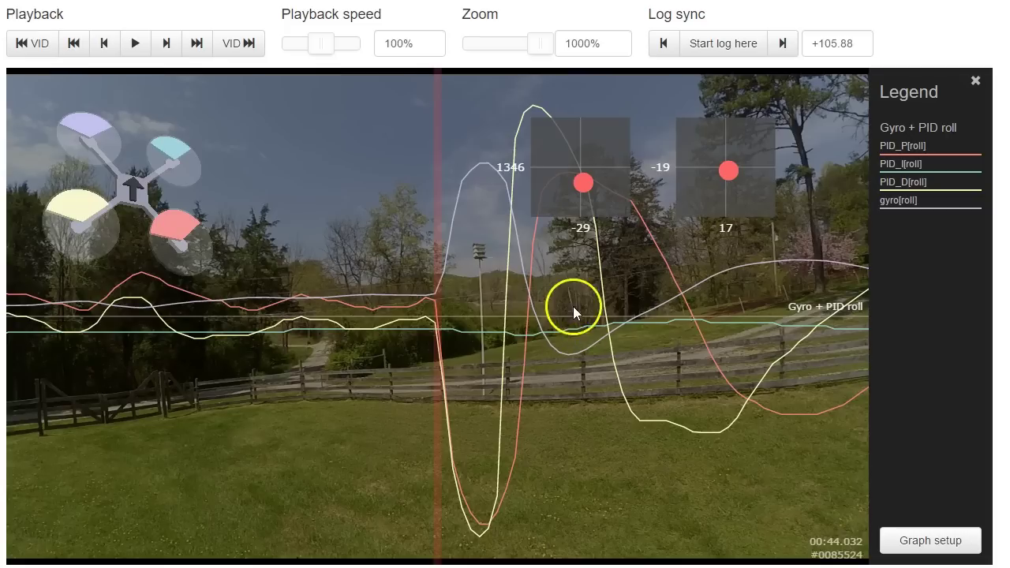
left_click(550, 268)
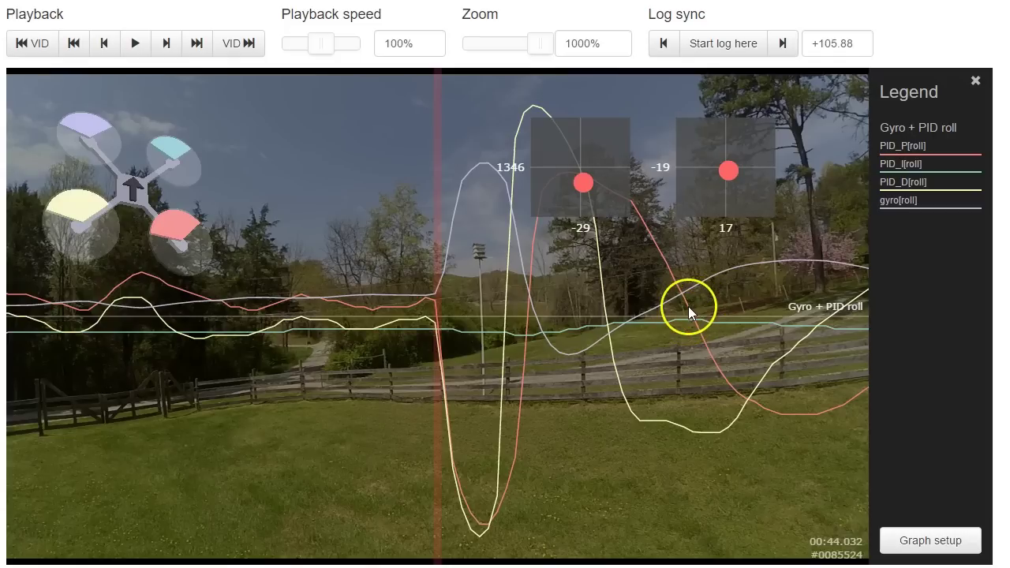
left_click_drag(689, 306, 654, 314)
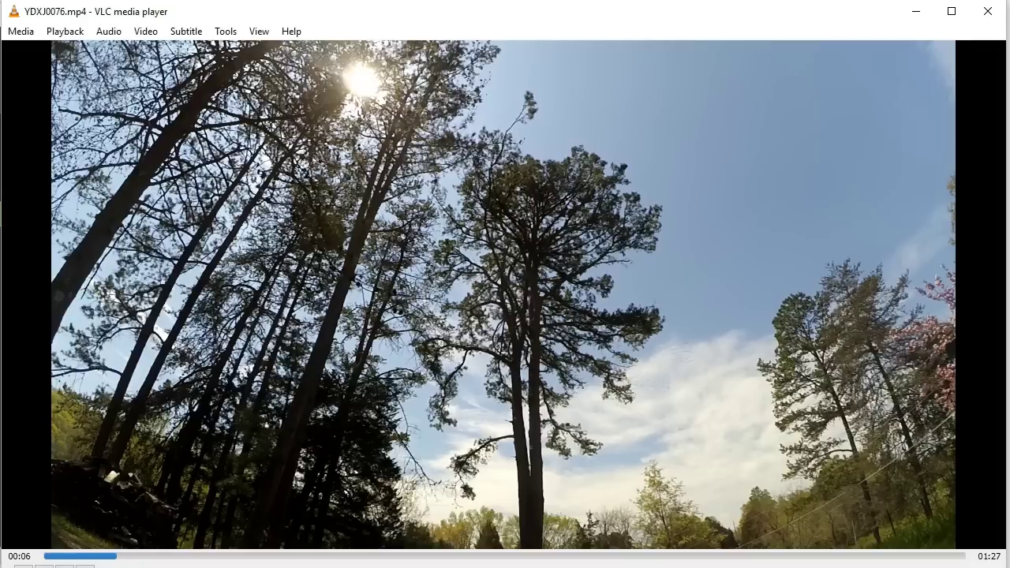